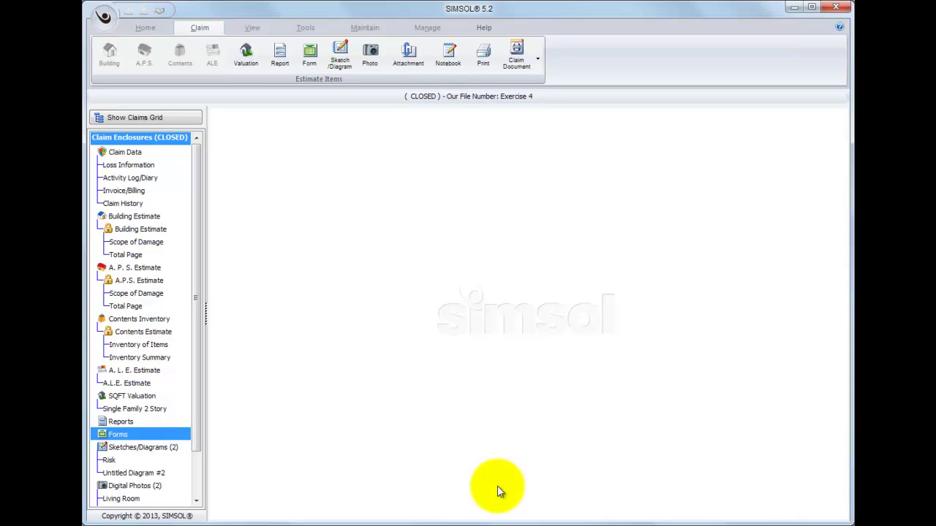
# Select Reports in the Claim Enclosures tree and bring up its context menu
pyautogui.click(121, 423)
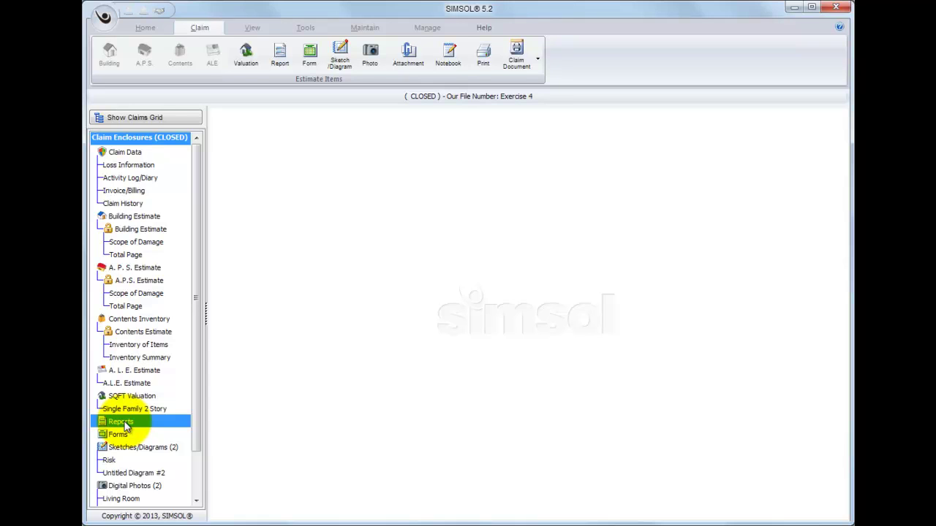
pyautogui.rightClick(123, 425)
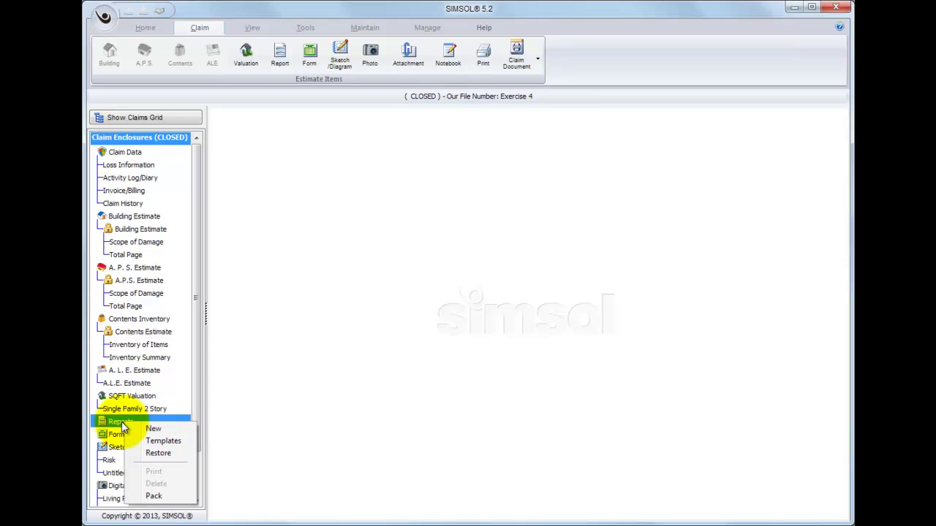
# Create Report #8 and type 'This is my first report' as its first line
pyautogui.click(280, 55)
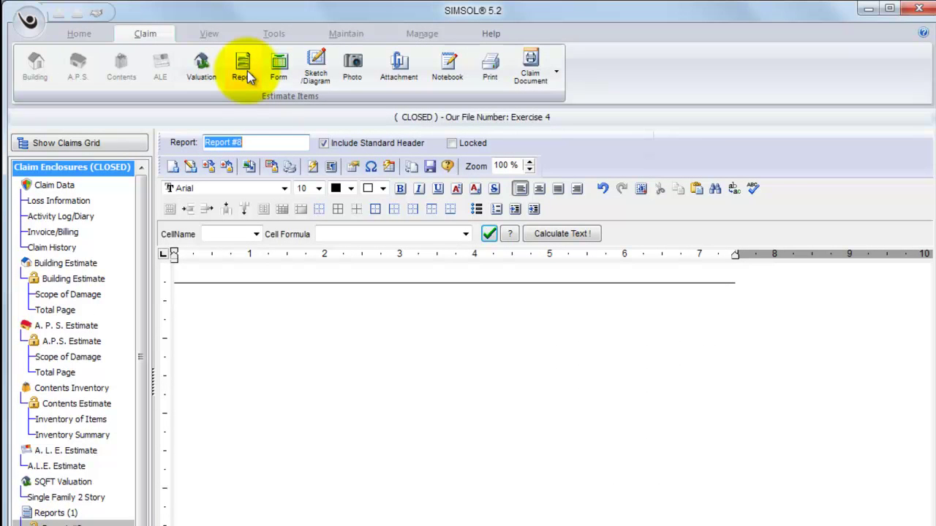
pyautogui.click(199, 277)
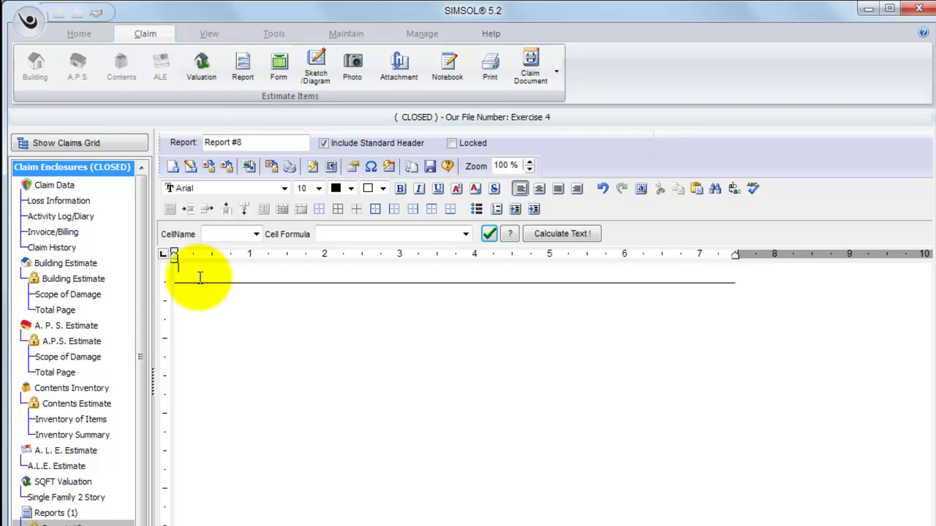
pyautogui.write('This is my first re')
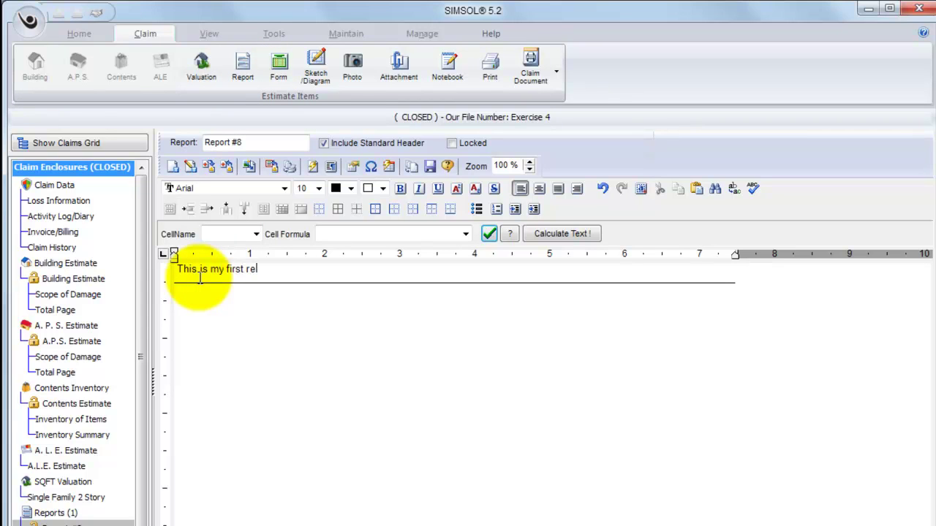
pyautogui.write('port')
# Insert the Settlement Instructions template from the Standard Templates list into Report #8
pyautogui.click(190, 168)
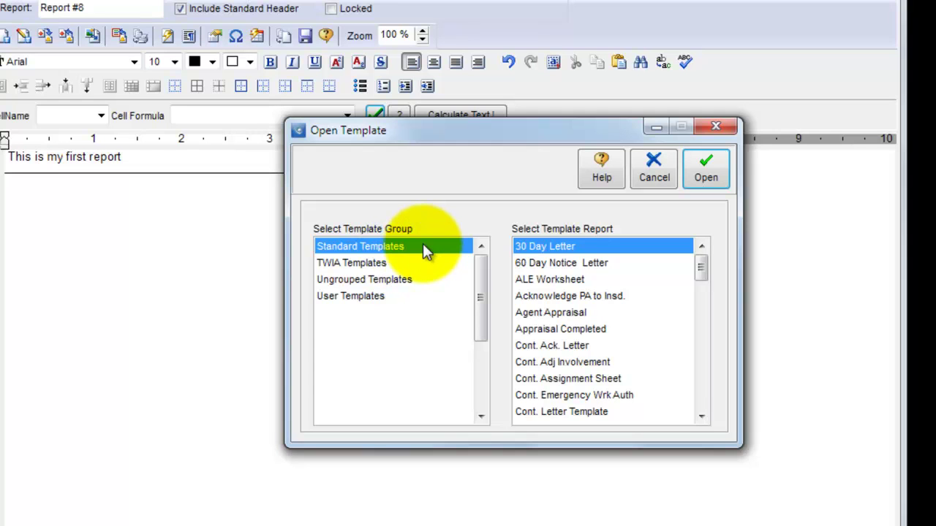
pyautogui.click(702, 416)
pyautogui.moveTo(705, 417); pyautogui.dragTo(705, 418)
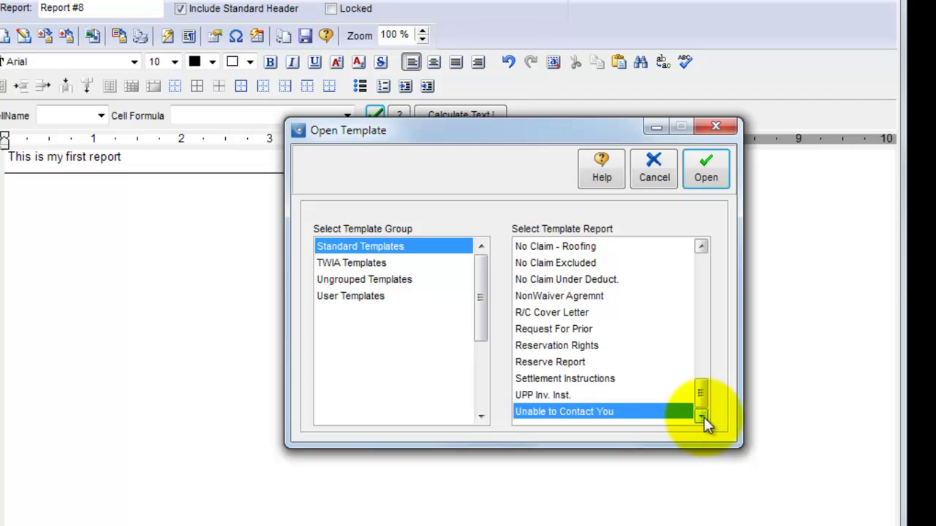
pyautogui.click(604, 379)
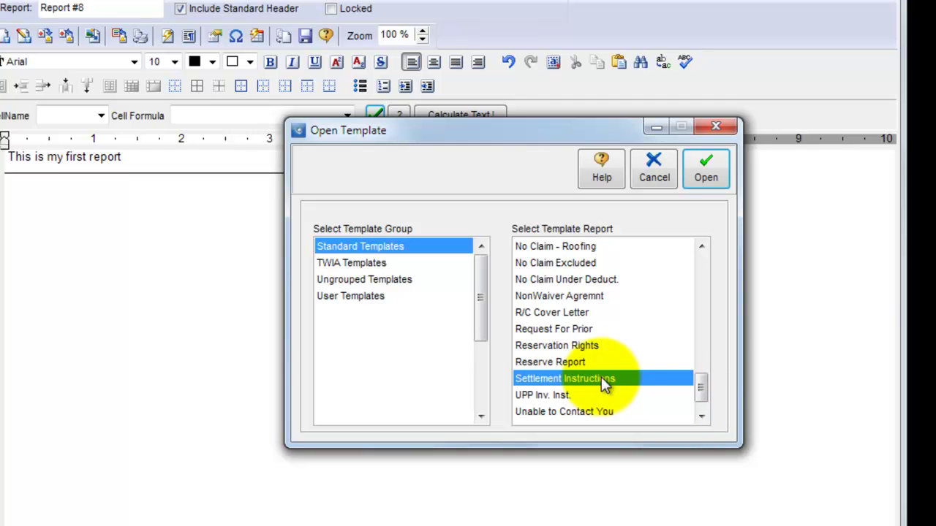
pyautogui.click(709, 177)
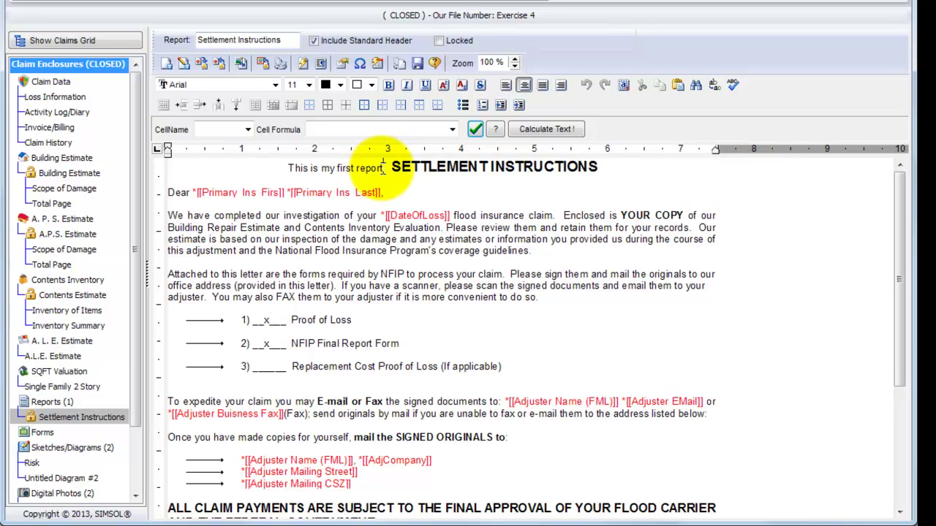
# Delete 'This is my first report' beside the SETTLEMENT INSTRUCTIONS title and review the letter's first paragraph
pyautogui.click(379, 167)
pyautogui.moveTo(379, 168); pyautogui.dragTo(287, 177)
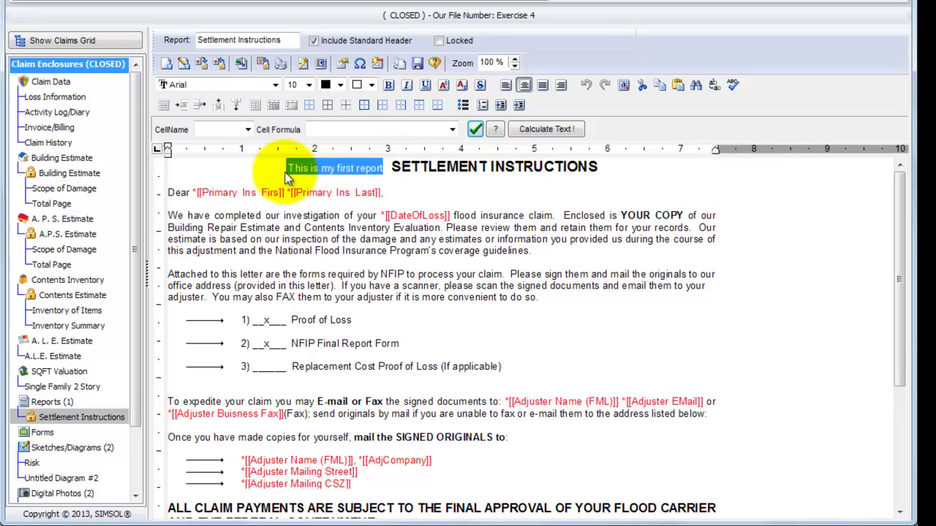
pyautogui.press('Delete')
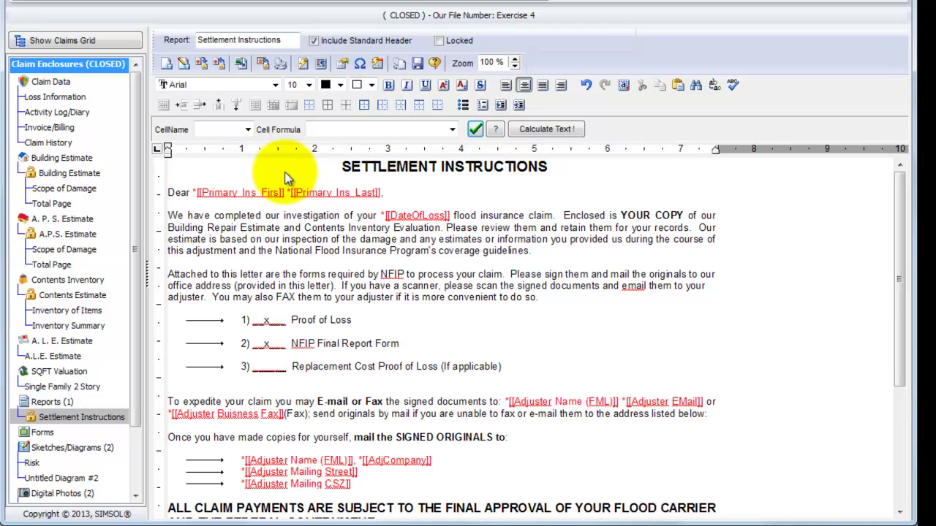
pyautogui.moveTo(899, 270); pyautogui.dragTo(899, 304)
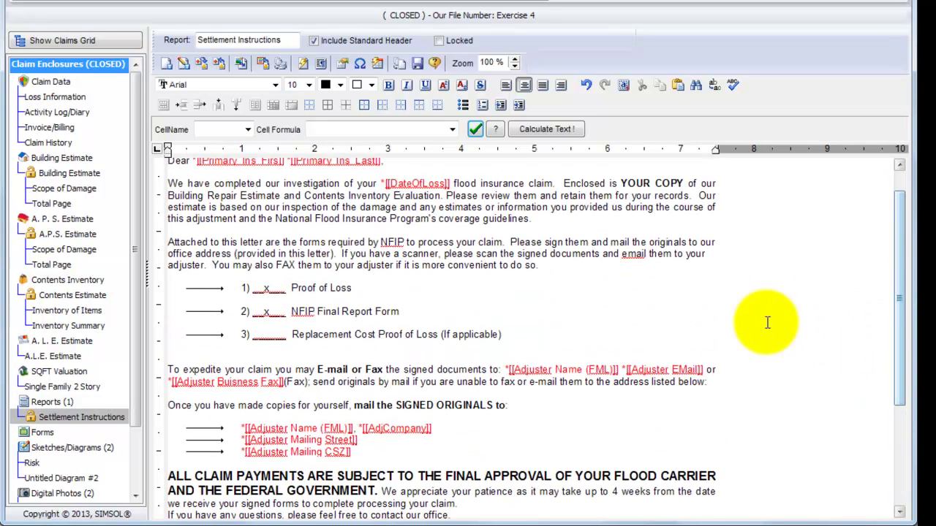
pyautogui.click(329, 208)
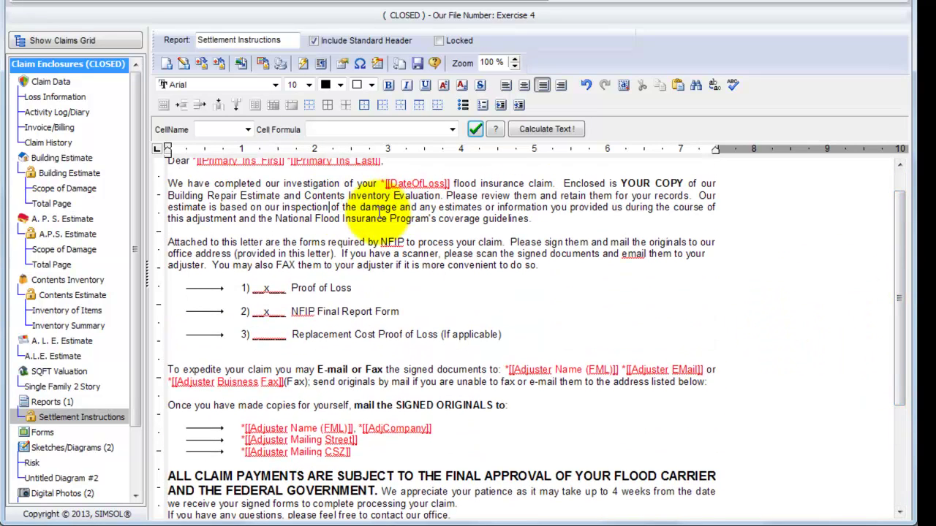
pyautogui.click(387, 208)
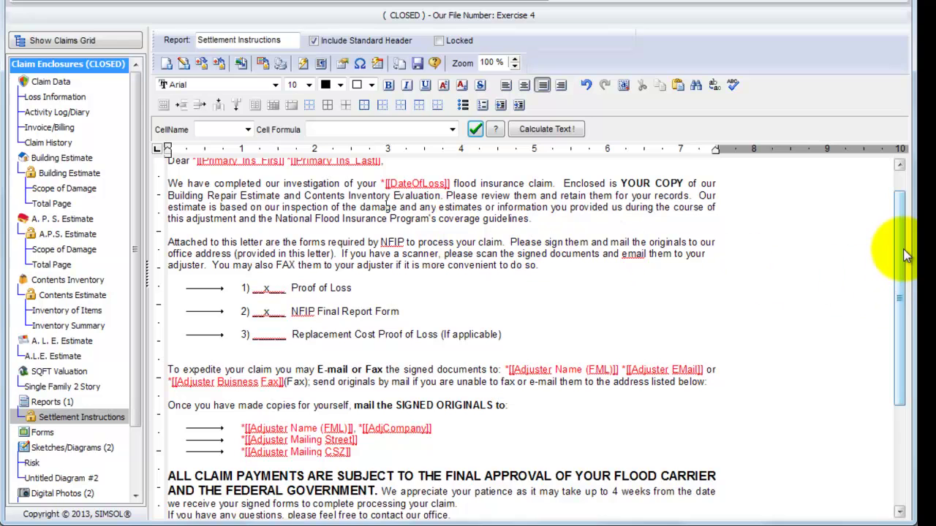
pyautogui.moveTo(903, 250); pyautogui.dragTo(897, 219)
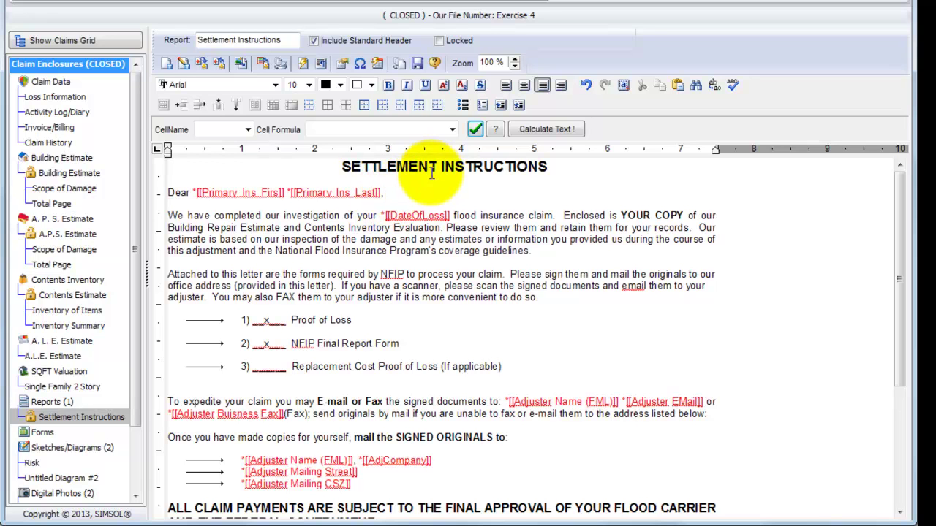
# Lock the Settlement Instructions report and scroll through the letter to check the filled-in claim values
pyautogui.click(439, 41)
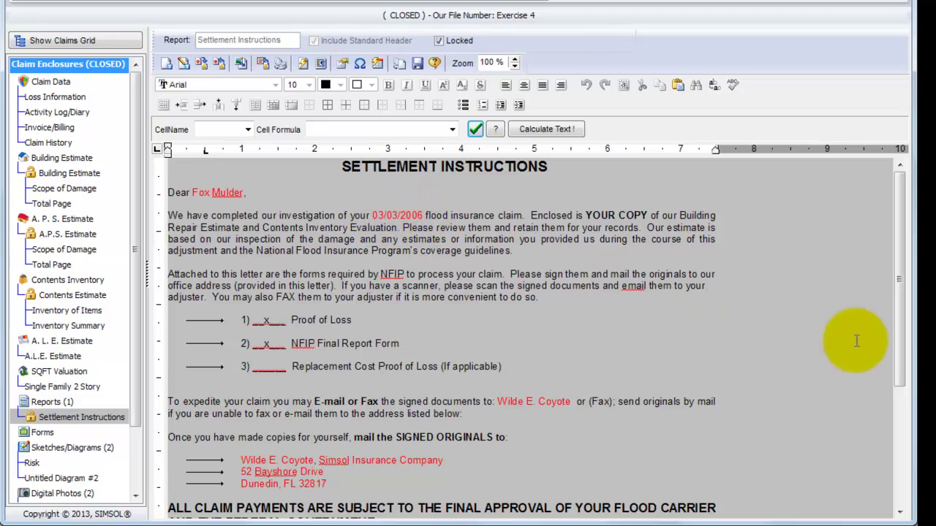
pyautogui.moveTo(896, 334); pyautogui.dragTo(896, 458)
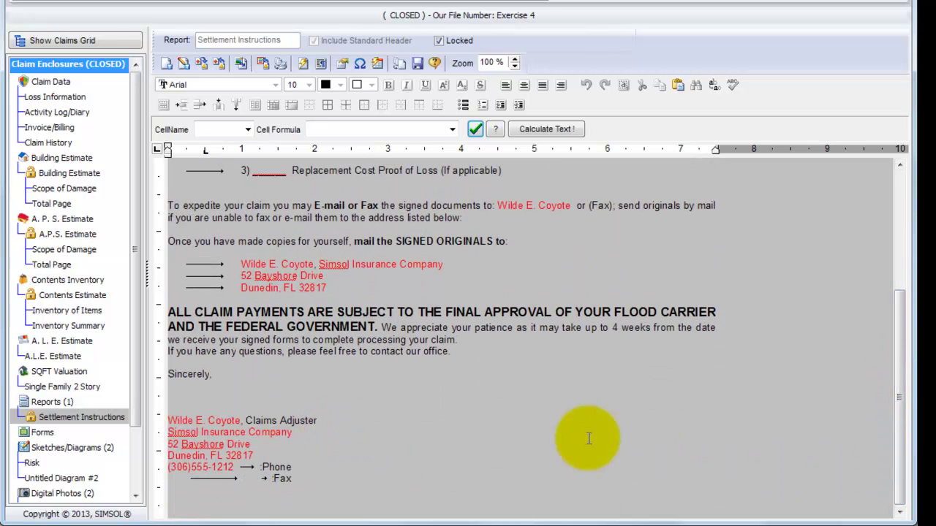
pyautogui.scroll(5, 908, 335)
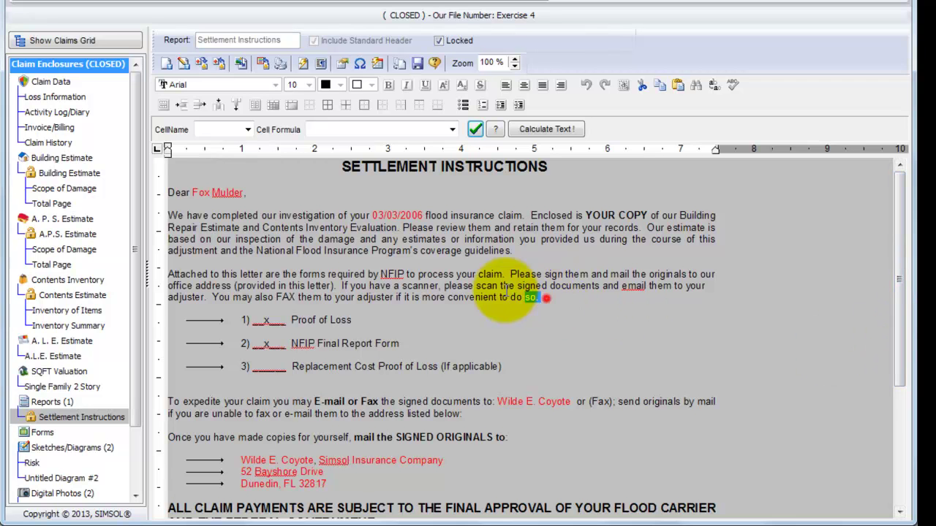
pyautogui.moveTo(541, 298); pyautogui.dragTo(355, 241)
pyautogui.click(291, 241)
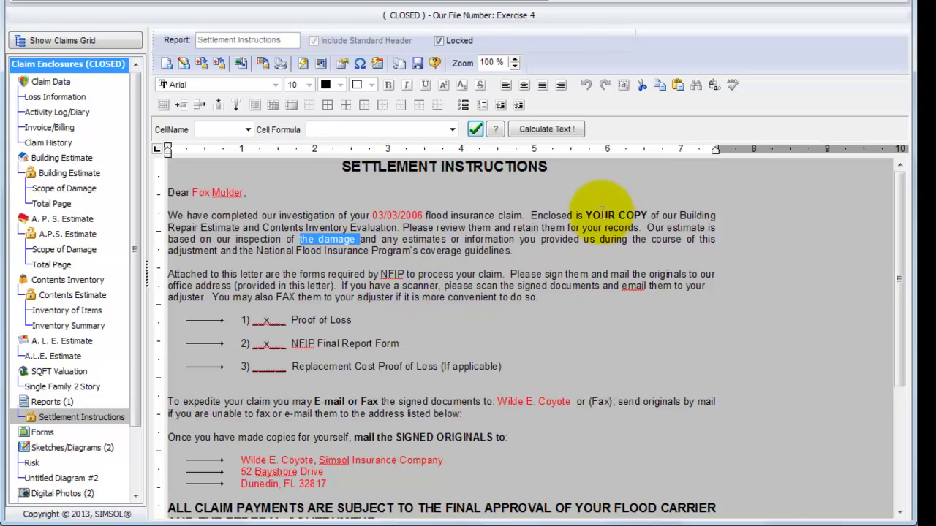
# Uncheck Locked and confirm the warning so merge fields show as field codes
pyautogui.click(439, 41)
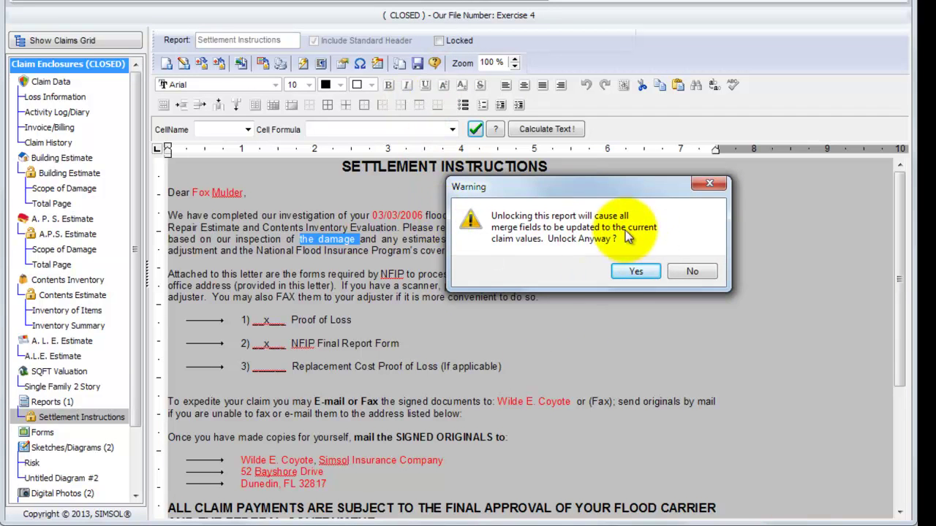
pyautogui.click(636, 272)
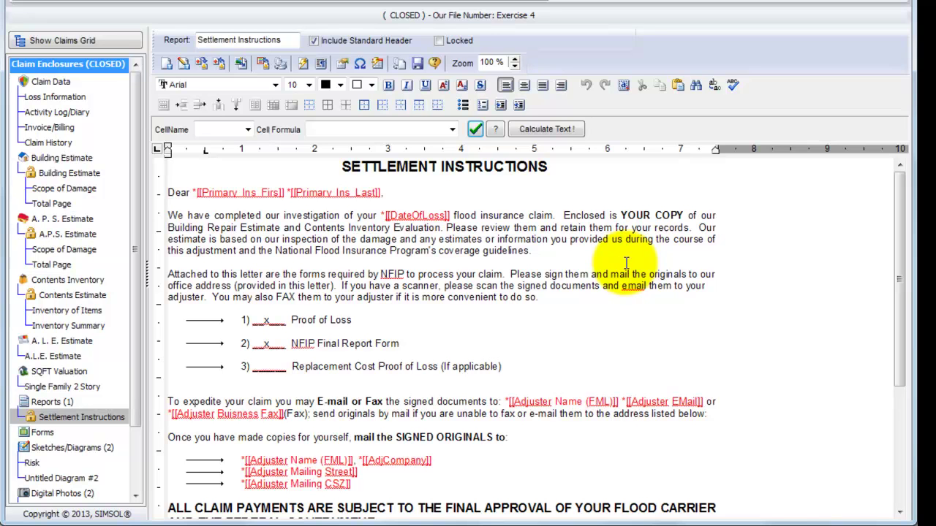
# Add the line 'The adjuster's last name:' below the paragraph ending 'guidelines.' and call up merge fields with F2
pyautogui.click(544, 251)
pyautogui.press('Return')
pyautogui.press('Return')
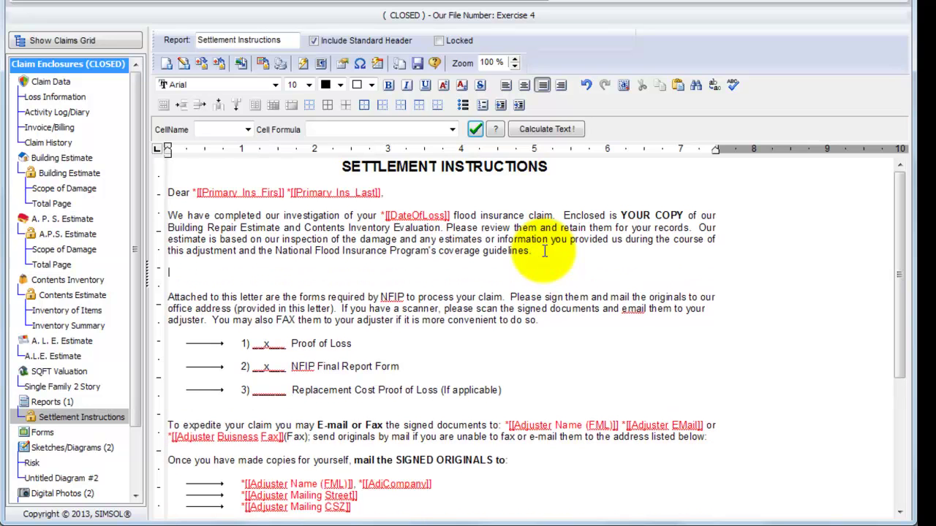
pyautogui.write("The adjuster's last name")
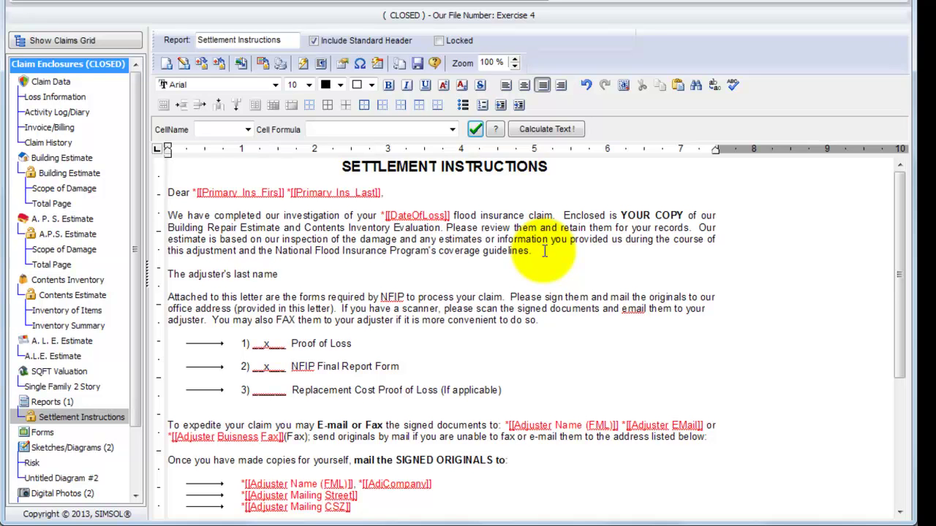
pyautogui.write(':')
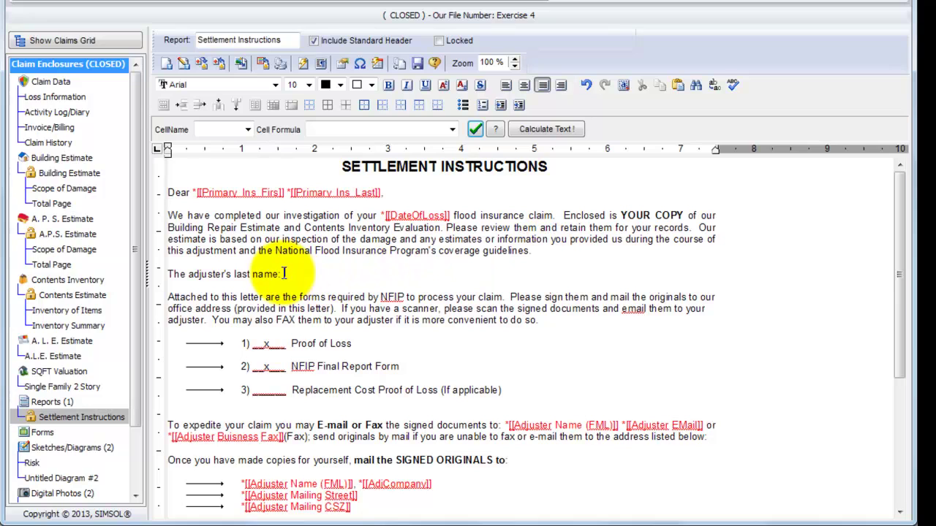
pyautogui.press('F2')
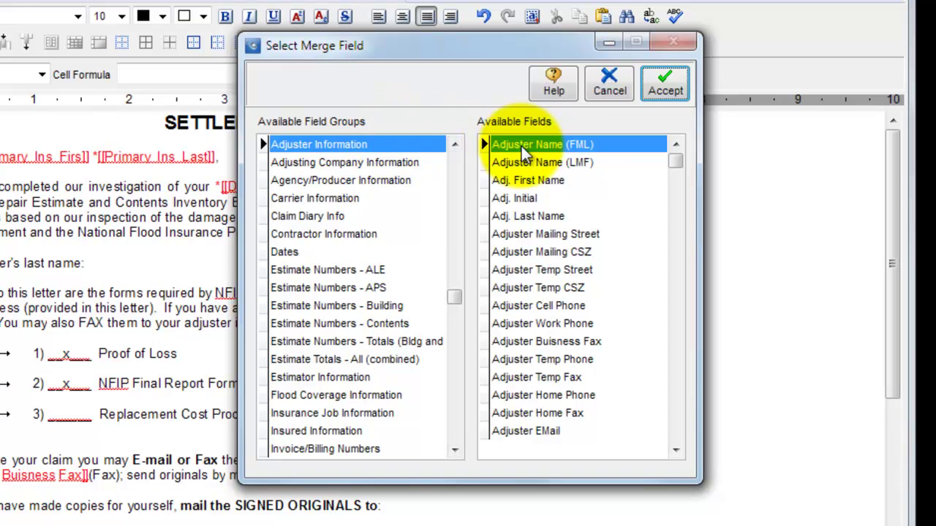
# Insert the Adjuster Information > Adj. Last Name merge field after the label
pyautogui.click(535, 216)
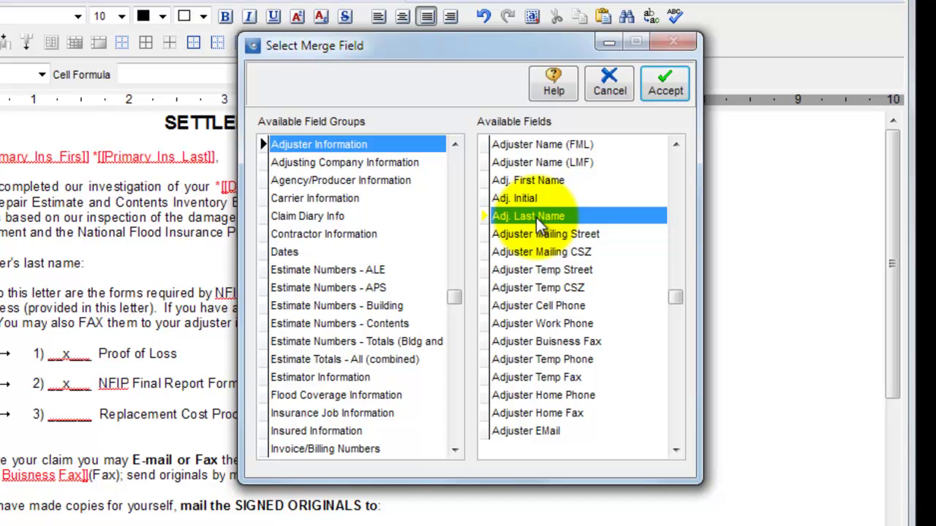
pyautogui.click(658, 90)
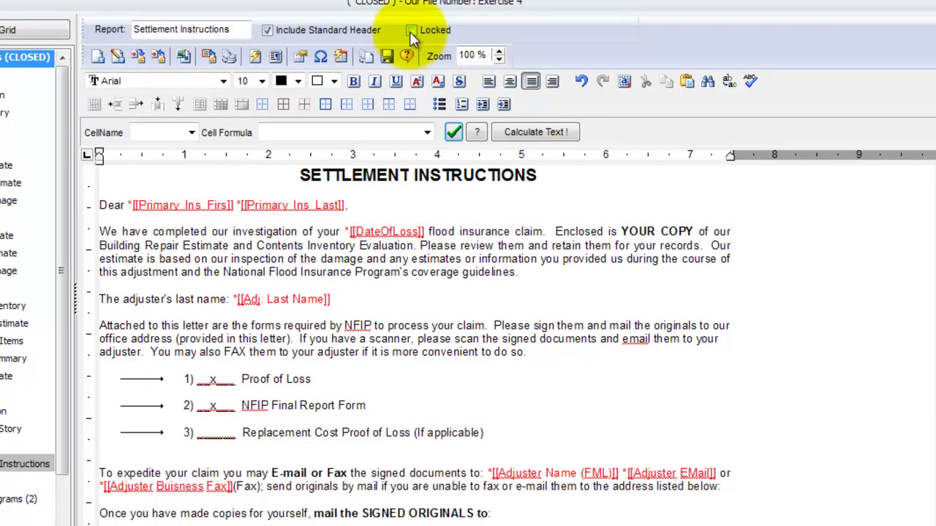
pyautogui.click(410, 31)
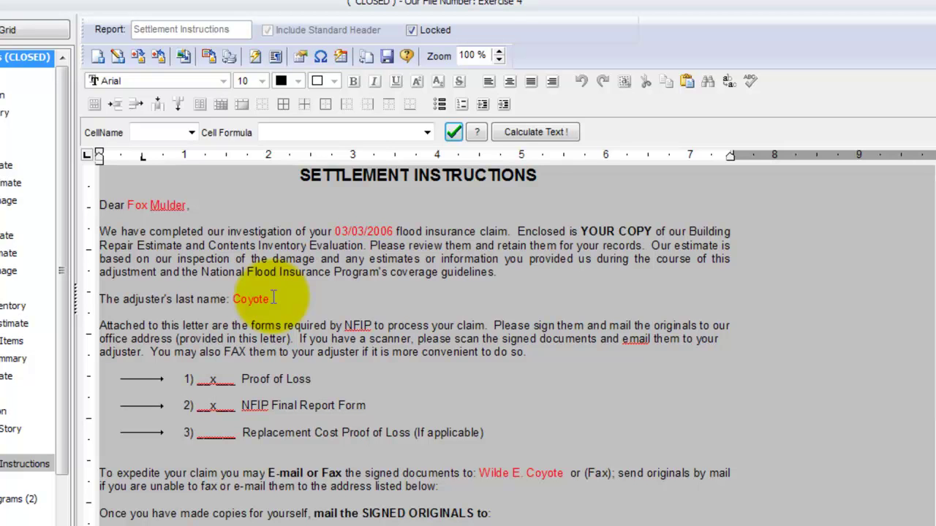
pyautogui.click(413, 30)
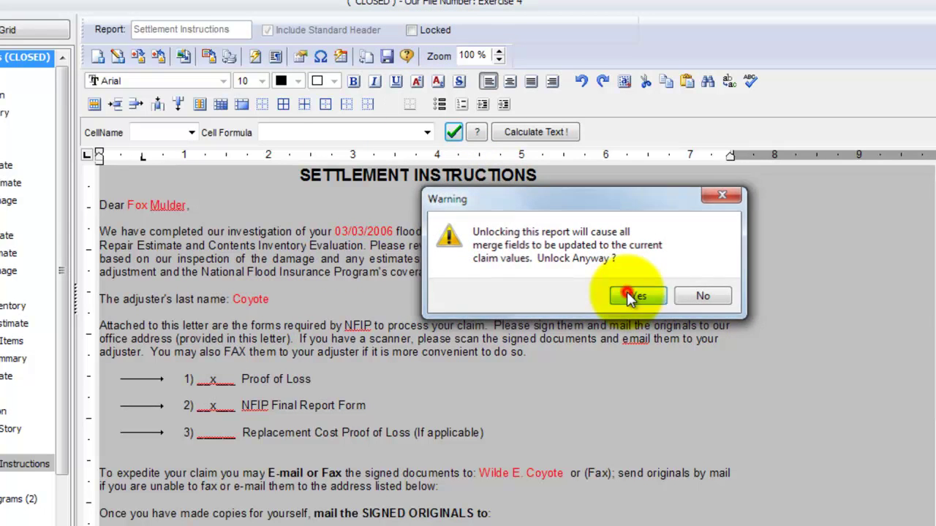
pyautogui.click(630, 293)
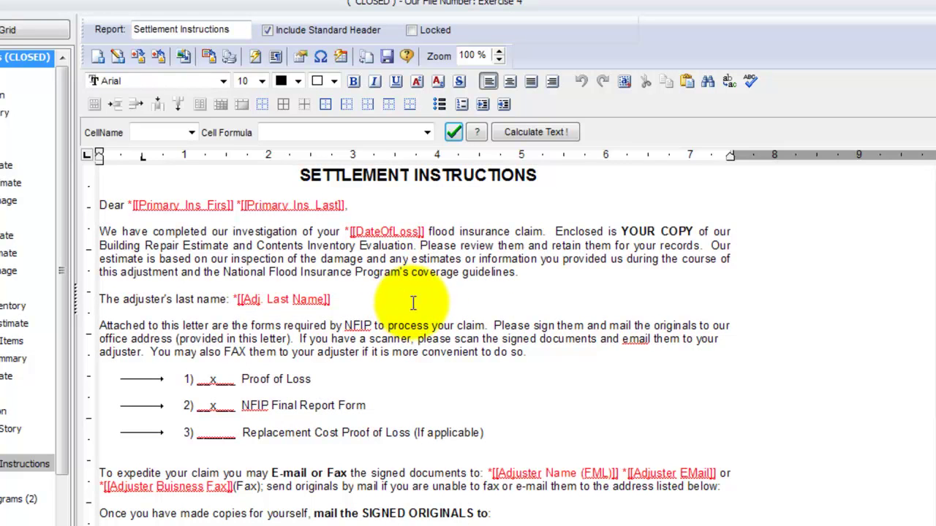
# Save the report, then save it under User Templates as 'Settlement Instructions2'
pyautogui.click(387, 60)
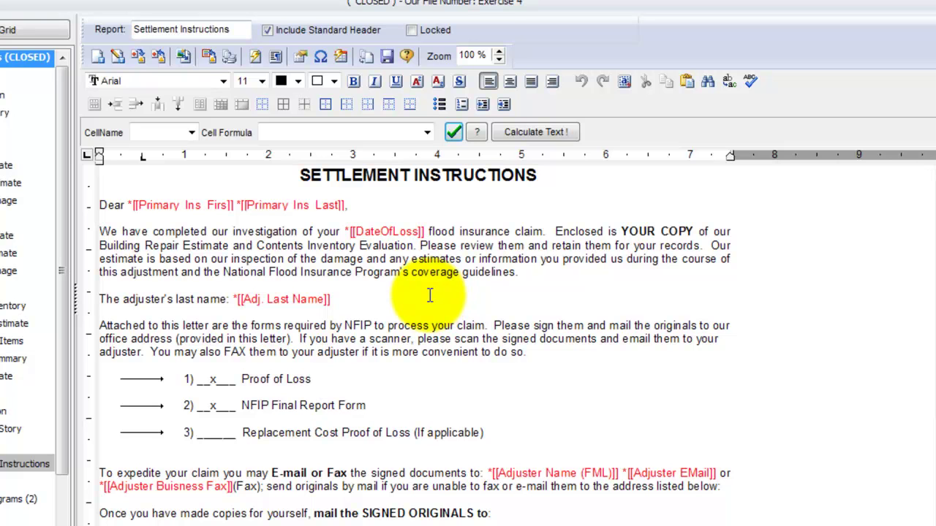
pyautogui.click(96, 57)
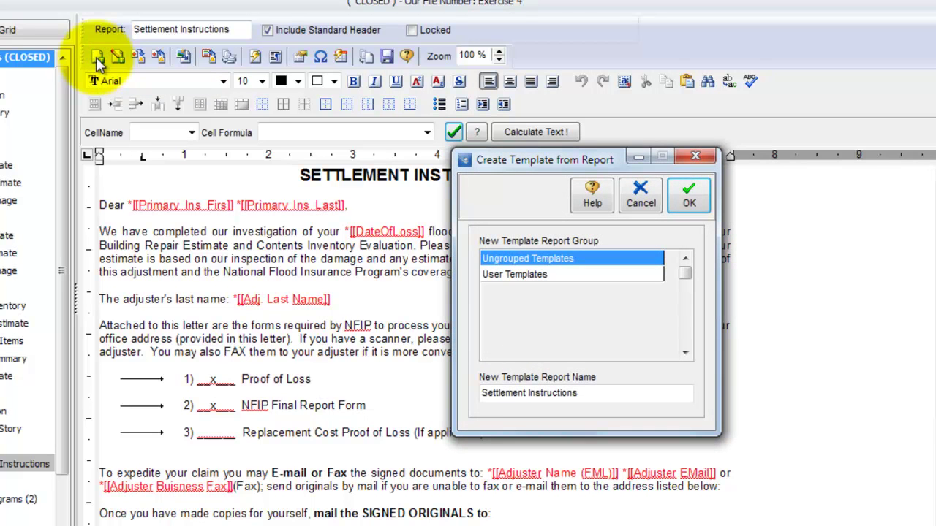
pyautogui.click(530, 276)
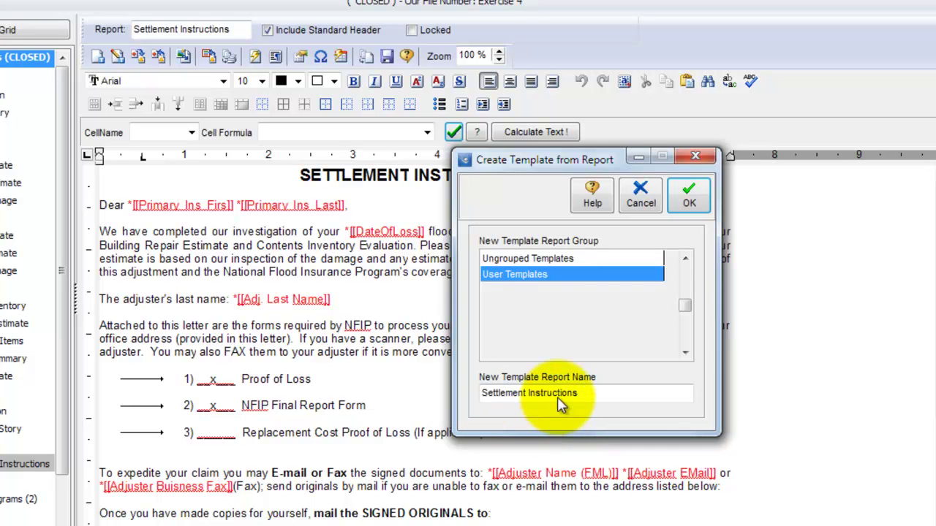
pyautogui.click(486, 396)
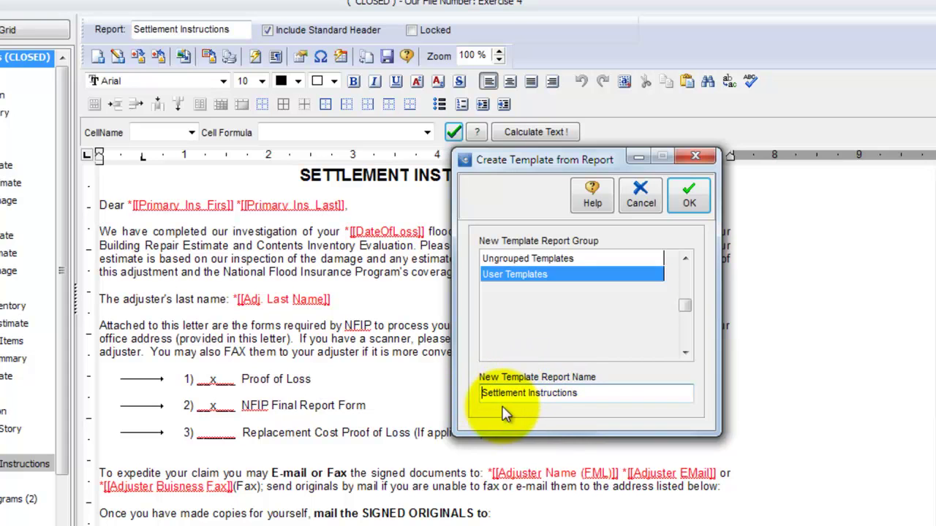
pyautogui.click(581, 394)
pyautogui.write('2')
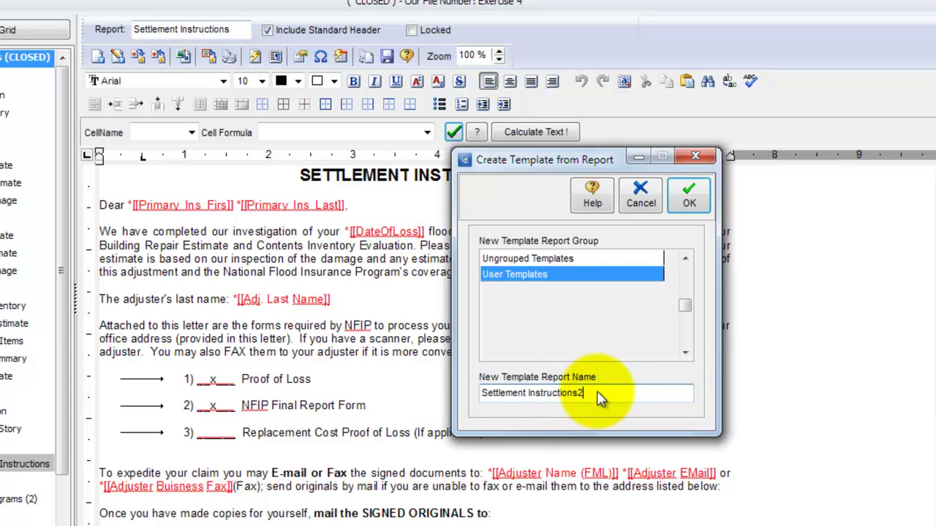
pyautogui.click(691, 196)
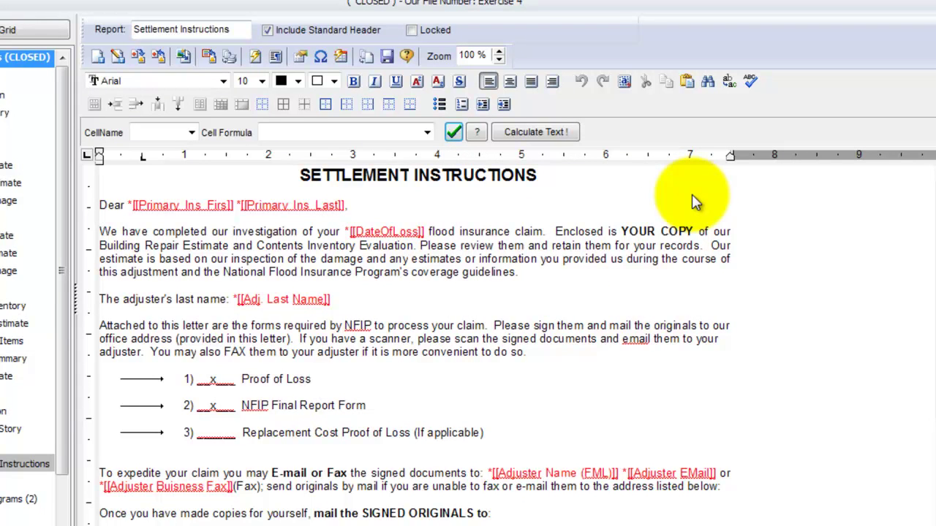
pyautogui.click(117, 57)
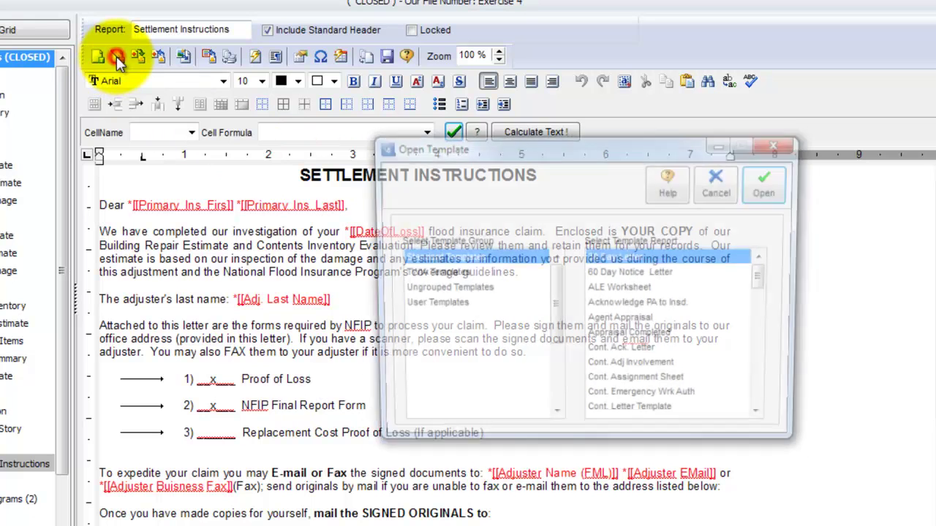
pyautogui.click(437, 306)
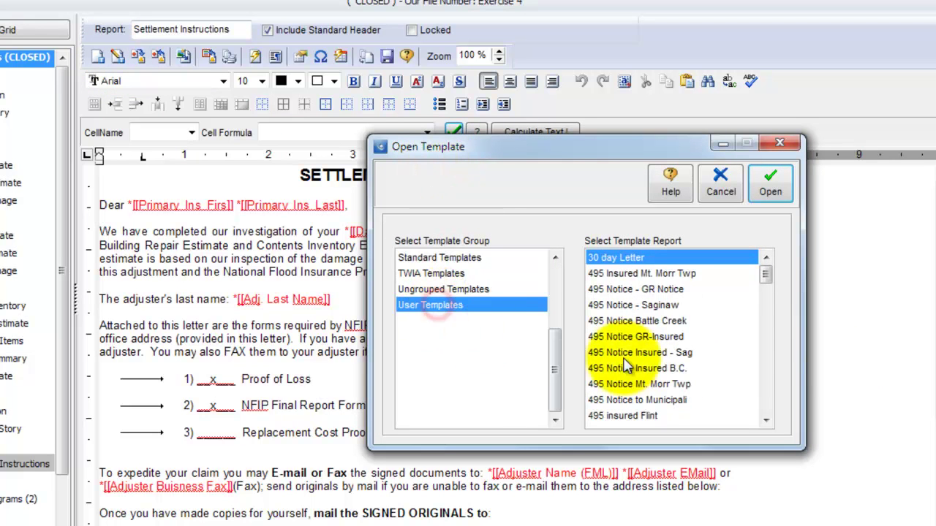
pyautogui.click(767, 420)
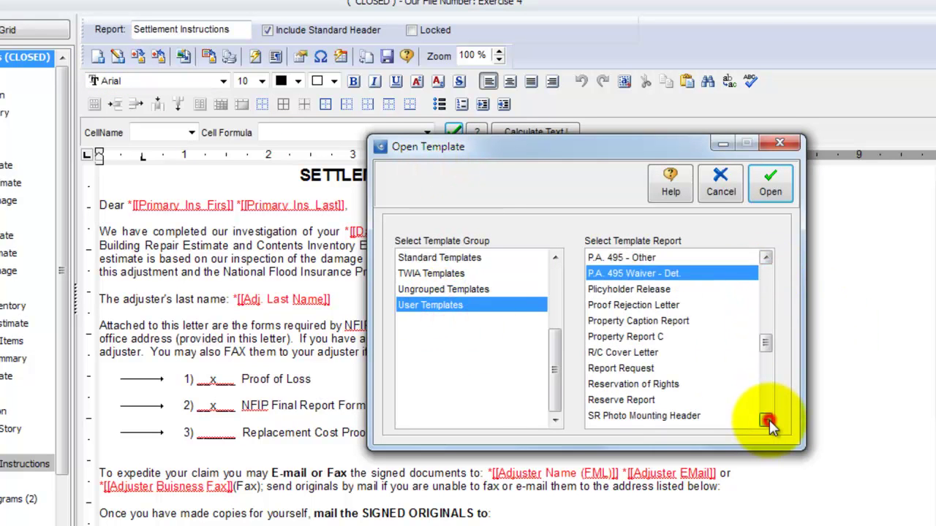
pyautogui.click(767, 421)
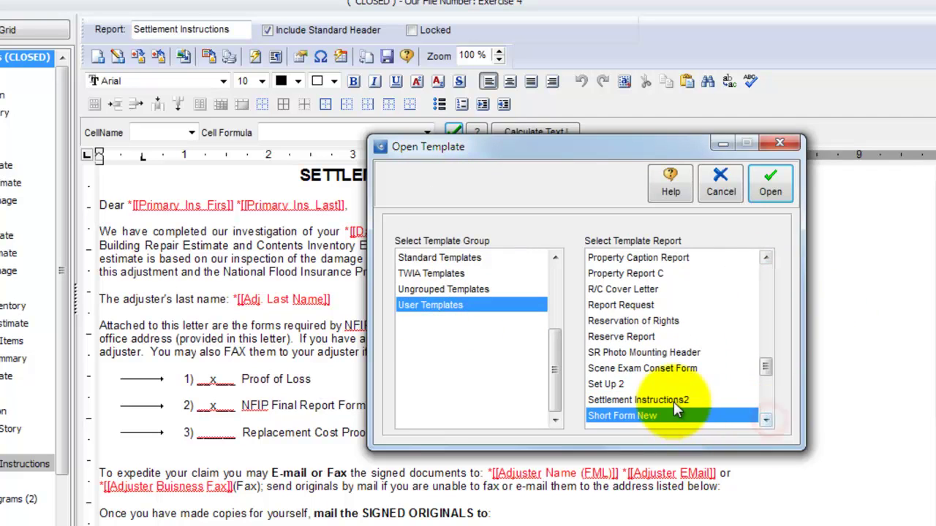
pyautogui.click(673, 401)
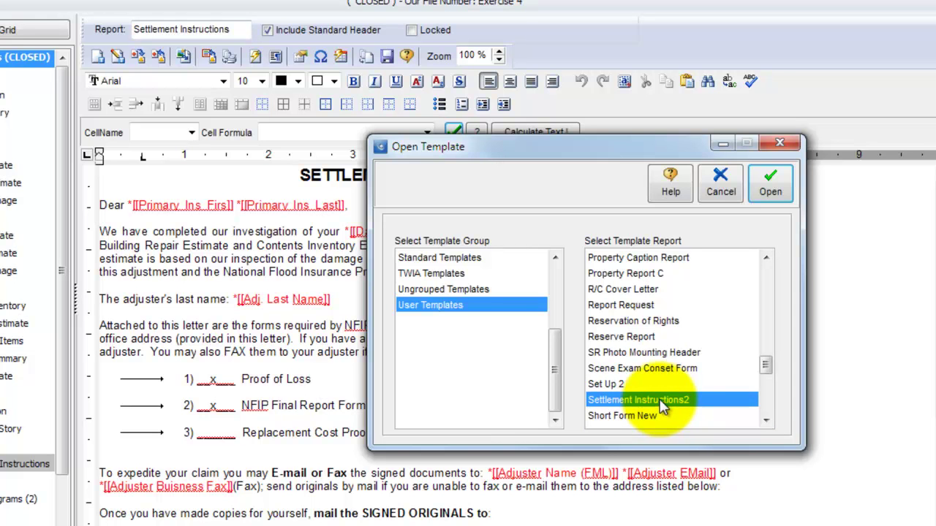
pyautogui.click(718, 185)
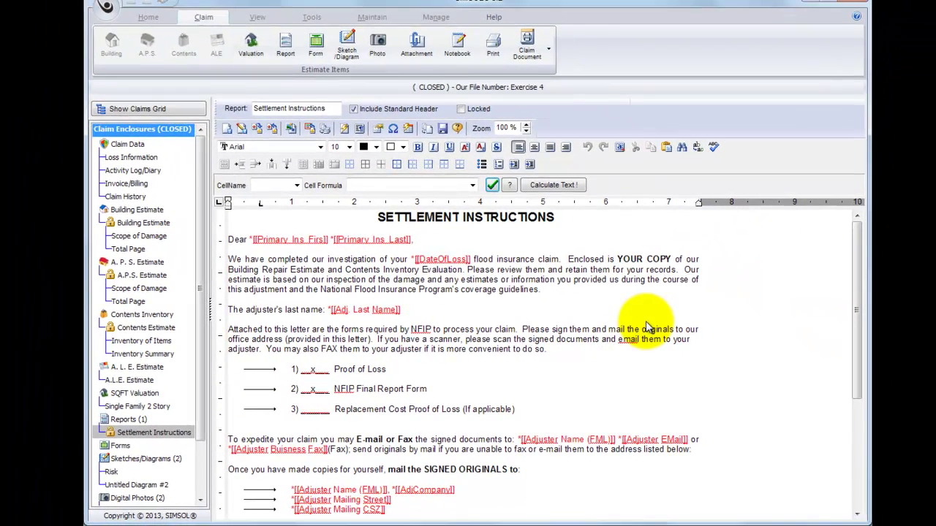
# Add a new form from the Forms section and select Proof of Loss in the Form Library
pyautogui.click(201, 415)
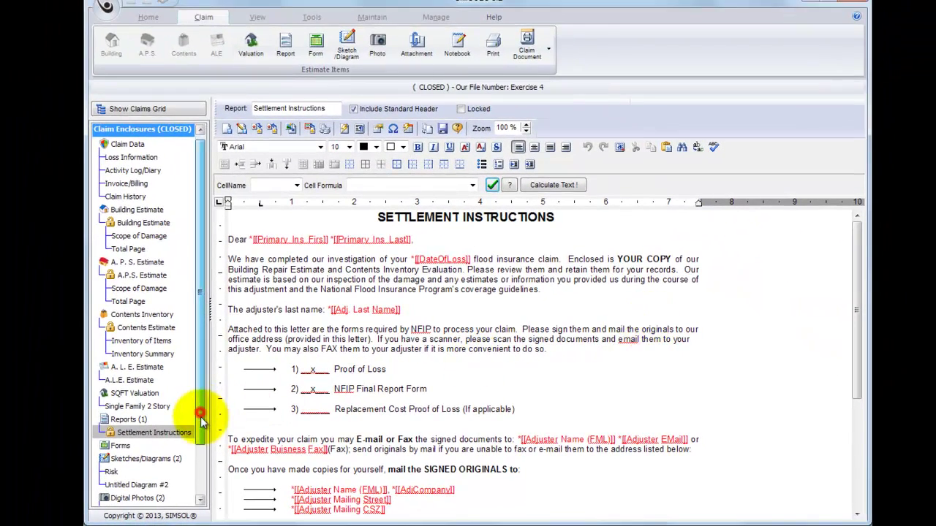
pyautogui.moveTo(200, 415); pyautogui.dragTo(186, 443)
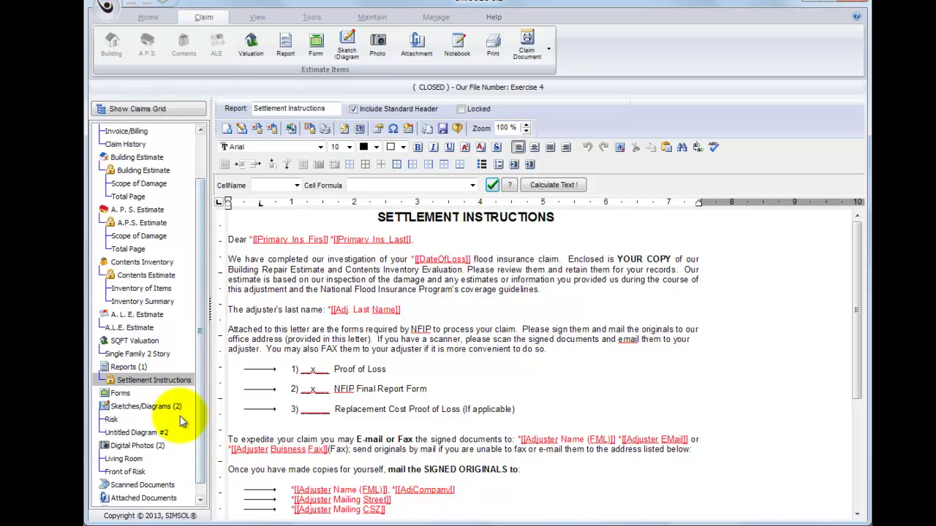
pyautogui.click(146, 394)
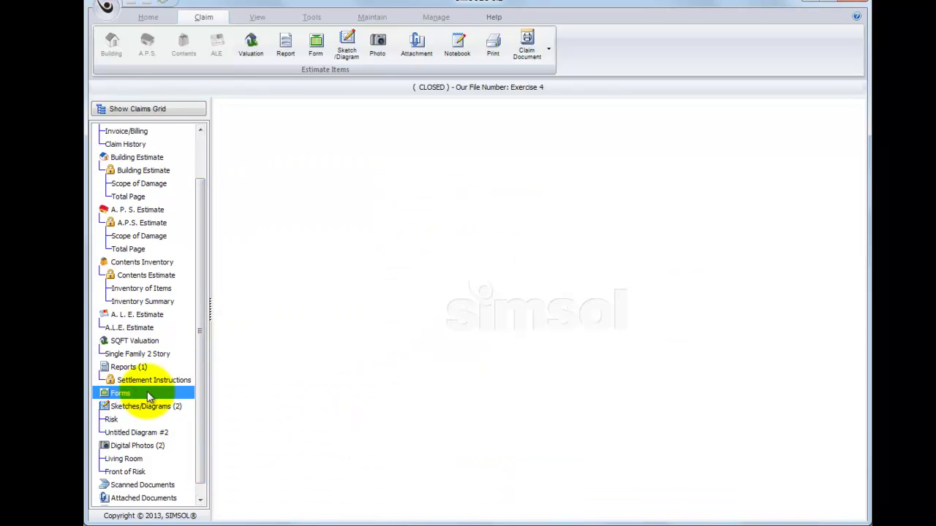
pyautogui.rightClick(136, 398)
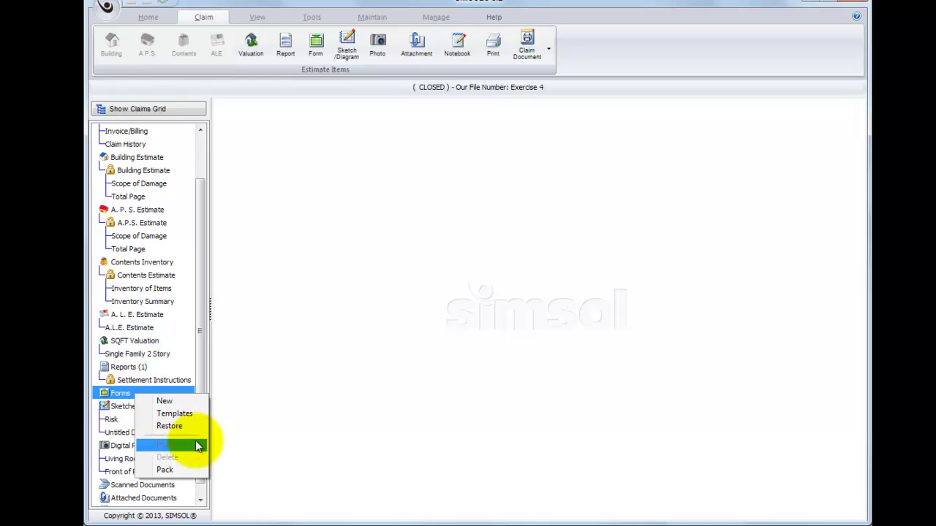
pyautogui.click(175, 402)
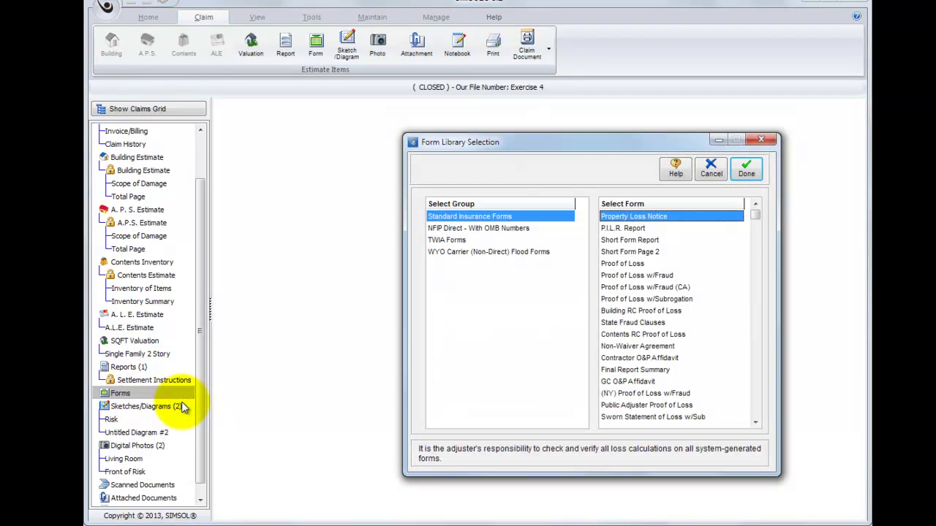
pyautogui.moveTo(571, 145); pyautogui.dragTo(494, 139)
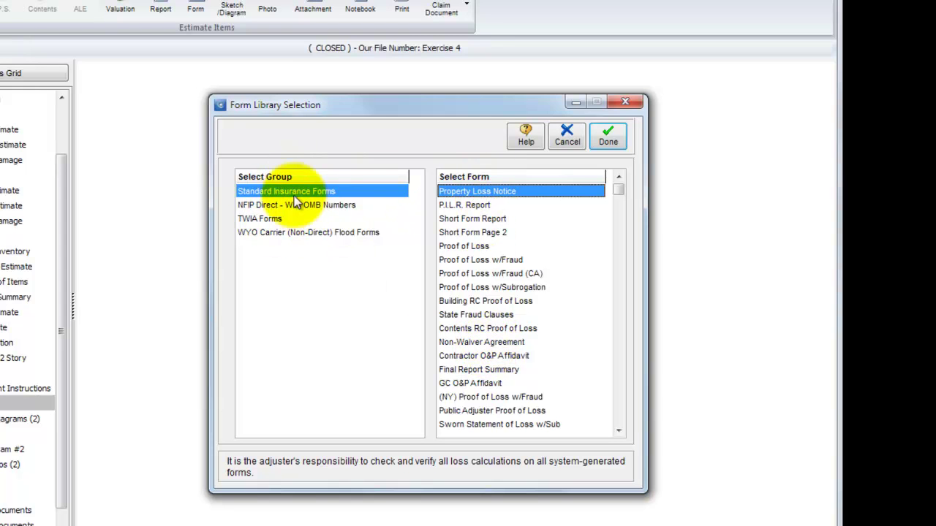
pyautogui.click(462, 246)
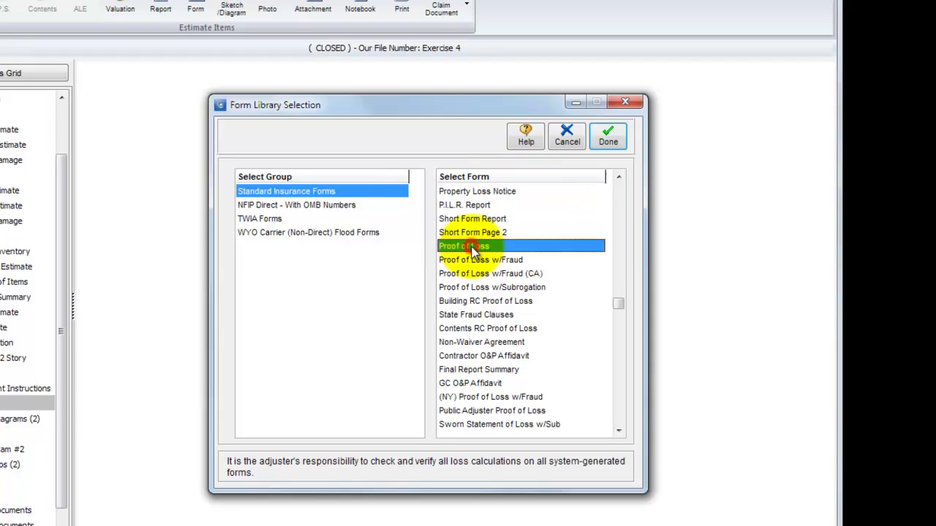
# Confirm the Proof of Loss selection, adding the form prefilled with $297,250.00 coverage and Wind loss
pyautogui.click(609, 140)
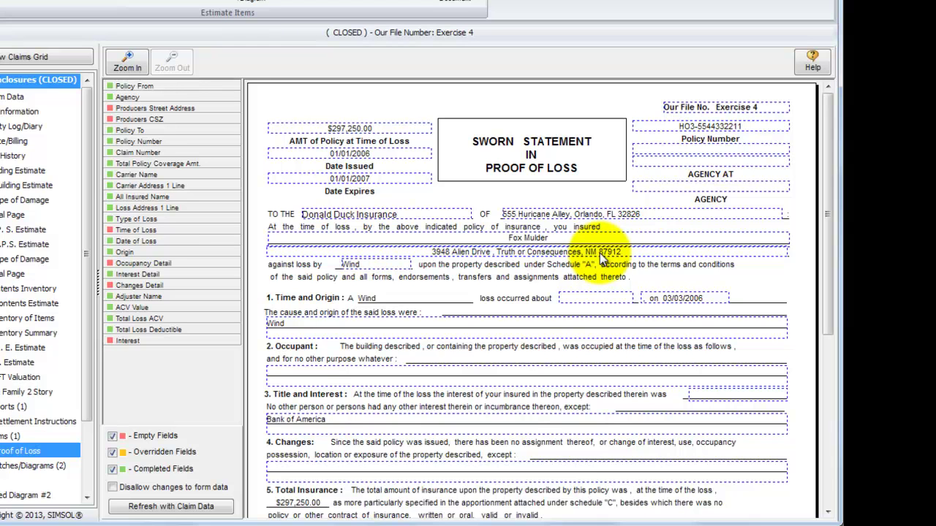
# Enter 2:30 in the 'loss occurred about' field of the Proof of Loss form
pyautogui.doubleClick(588, 297)
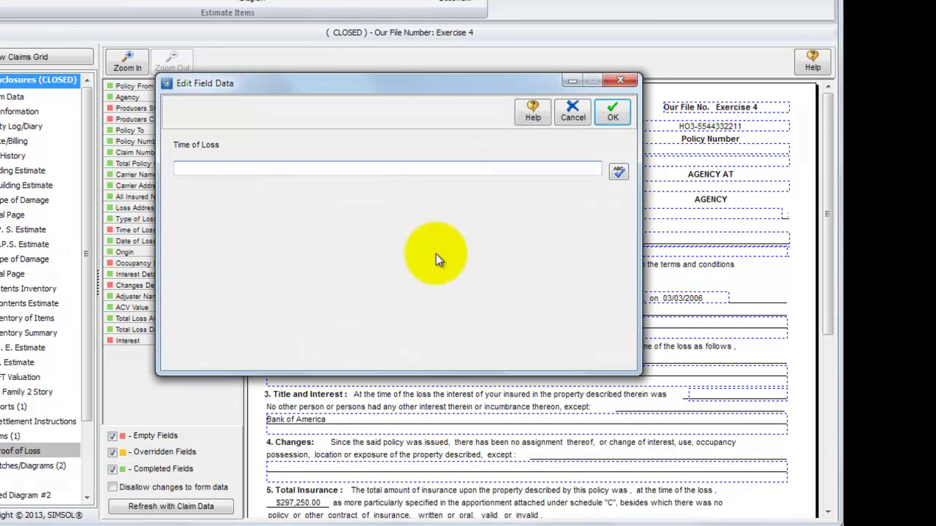
pyautogui.write('2:30')
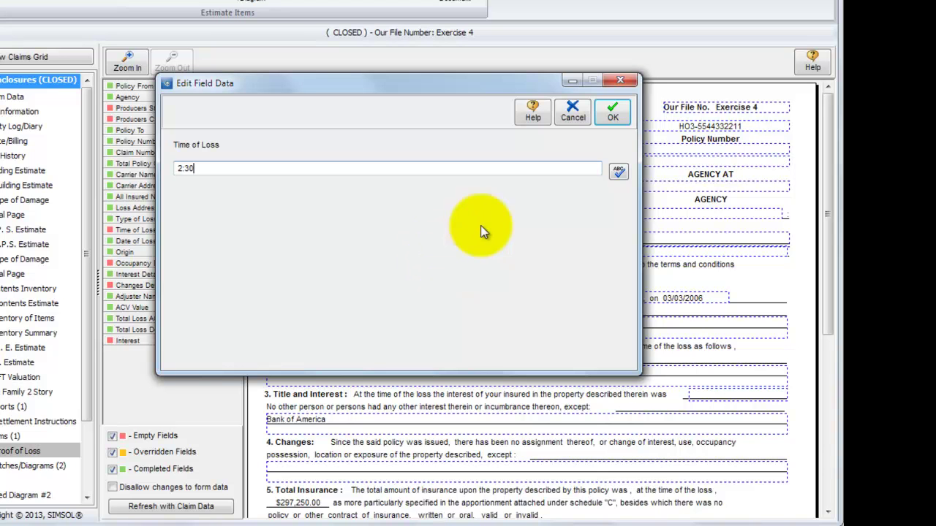
pyautogui.click(608, 115)
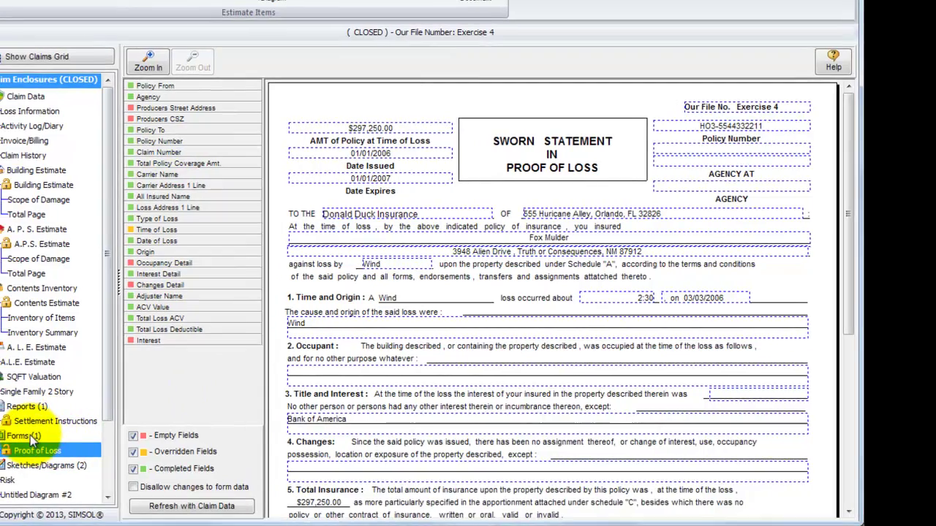
# Add a new Short Form Report from the Form Library to the claim's Forms
pyautogui.click(7, 435)
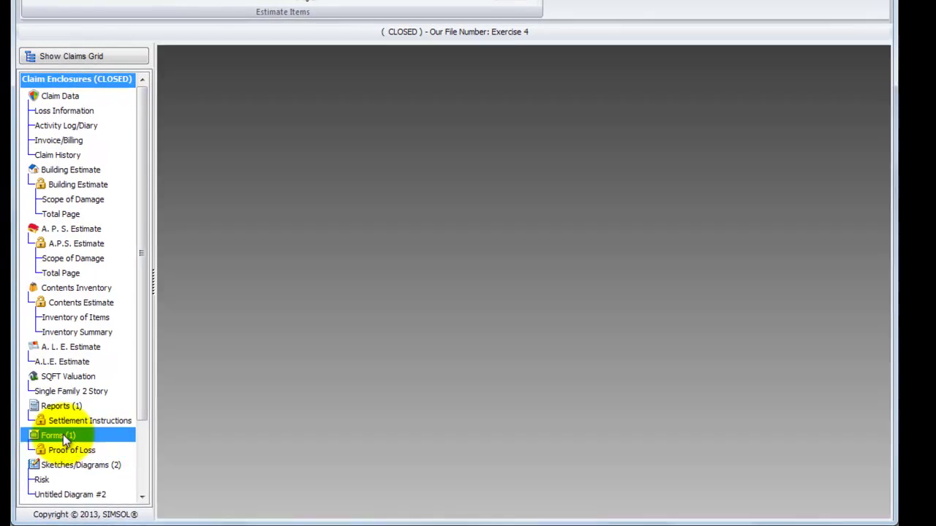
pyautogui.rightClick(7, 435)
pyautogui.click(94, 443)
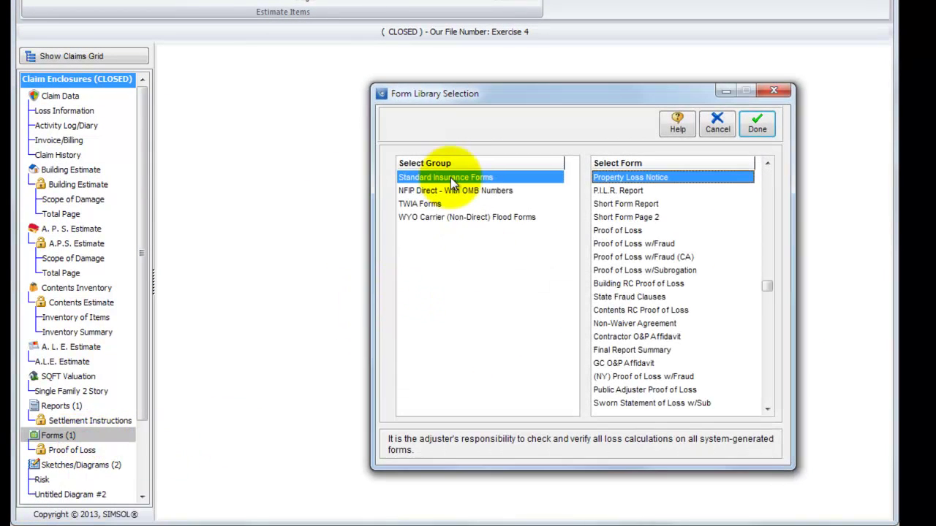
pyautogui.click(618, 206)
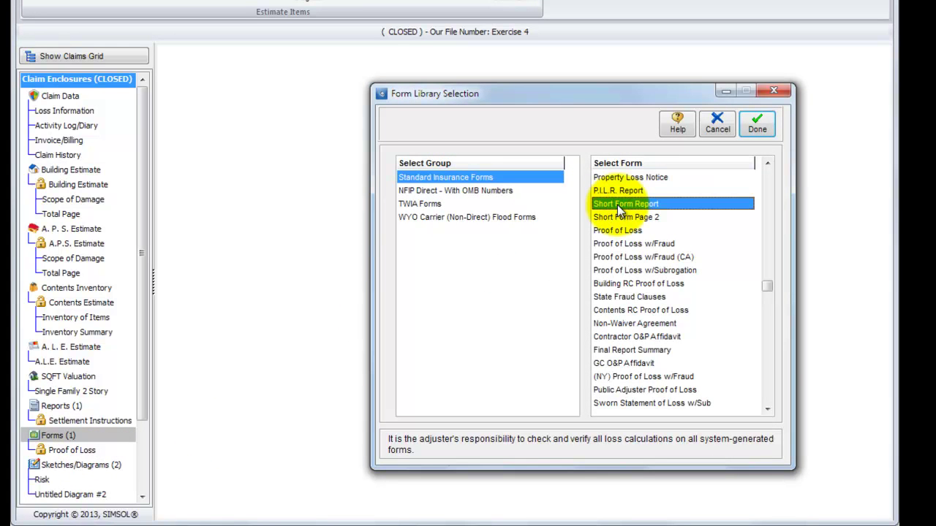
pyautogui.click(757, 124)
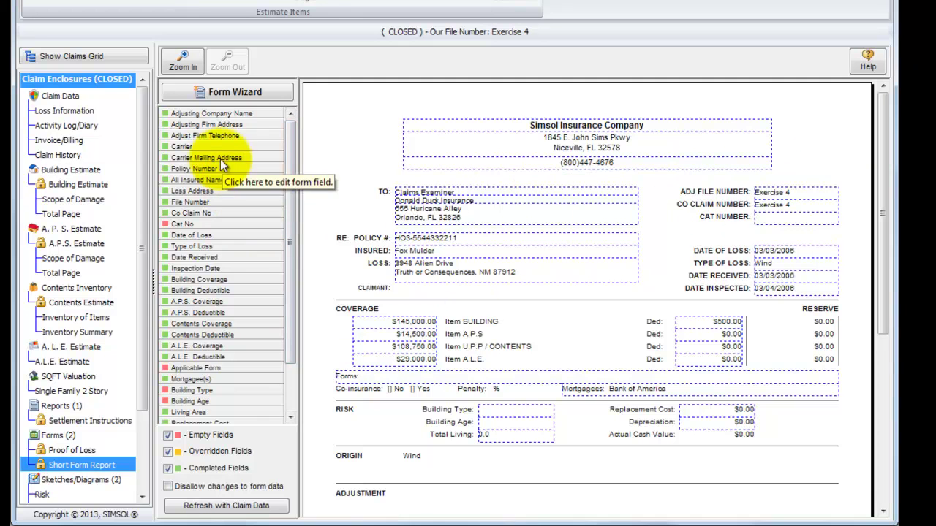
pyautogui.click(237, 91)
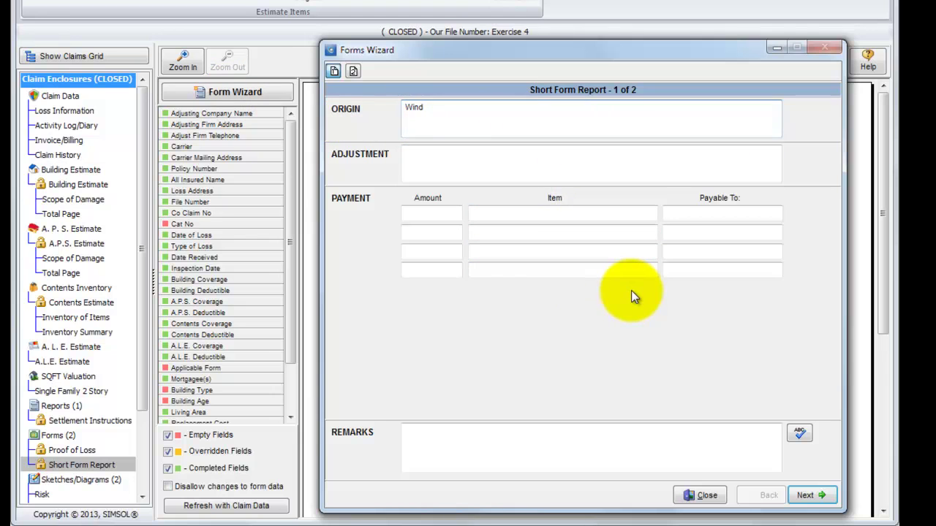
pyautogui.click(812, 495)
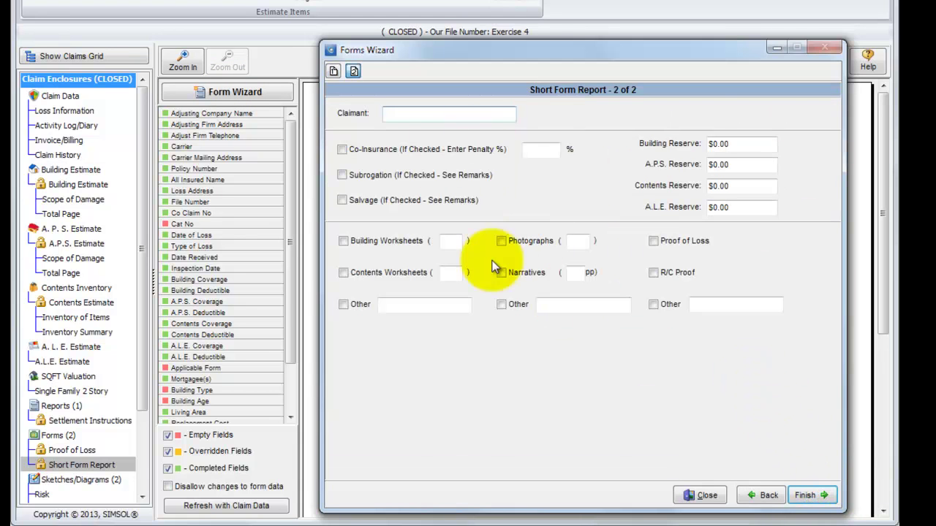
pyautogui.click(810, 496)
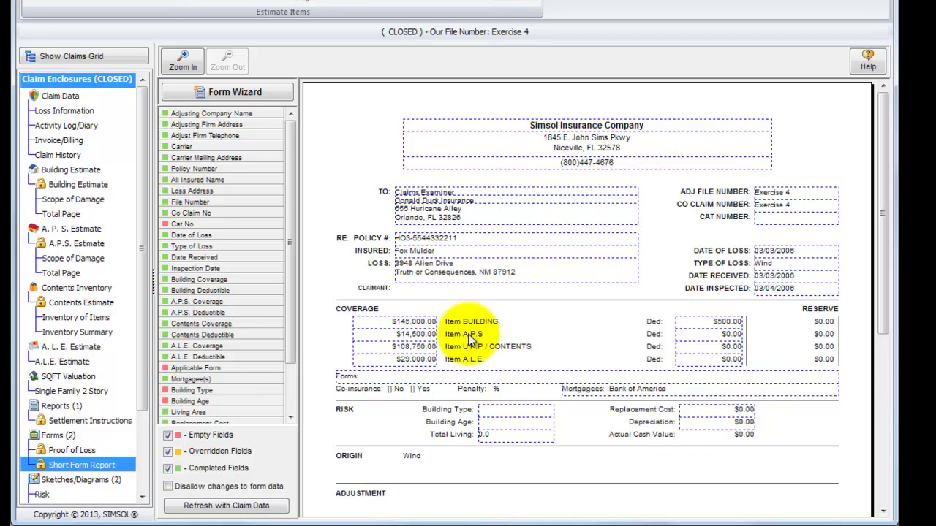
# Select Settlement Instructions under Reports in the Claim Enclosures tree
pyautogui.click(95, 424)
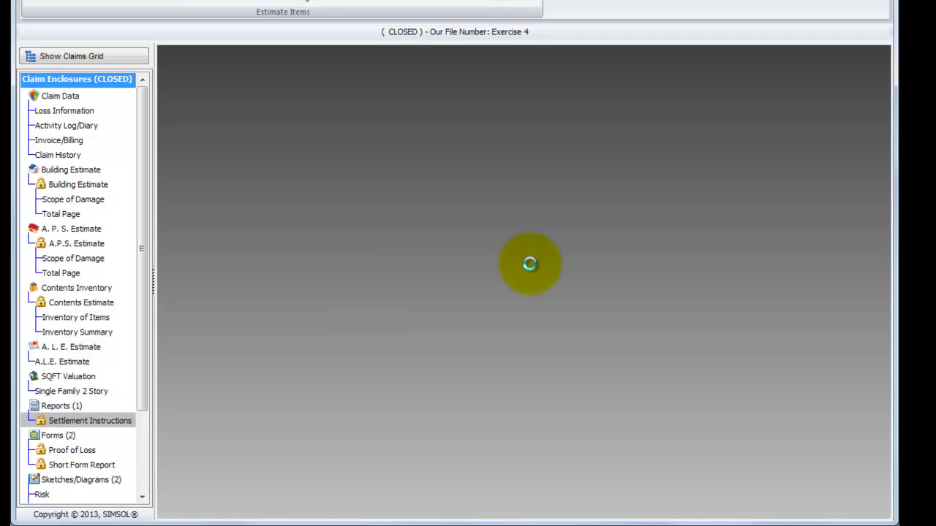